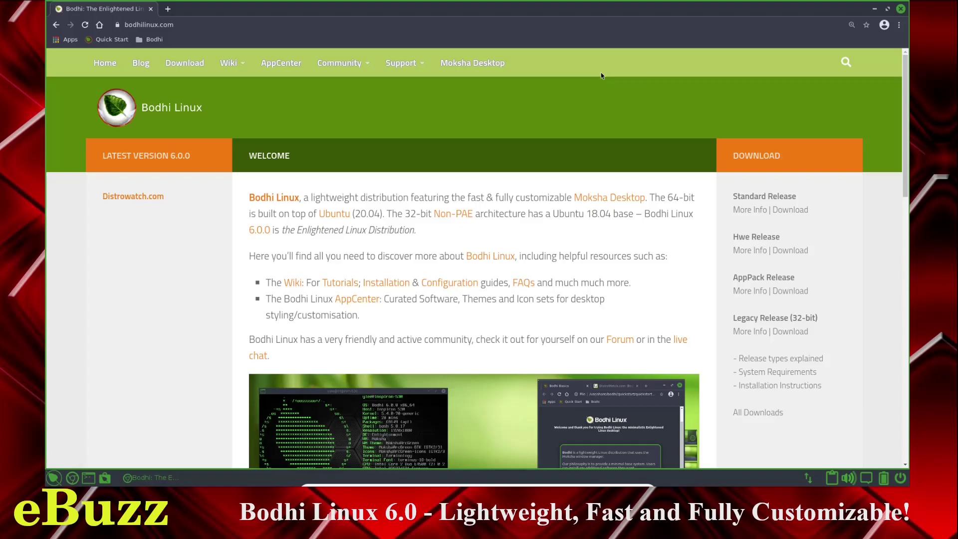
- Scroll down the Bodhi Linux website and peek at Chromium's main menu
scroll(601, 73, down, 2)
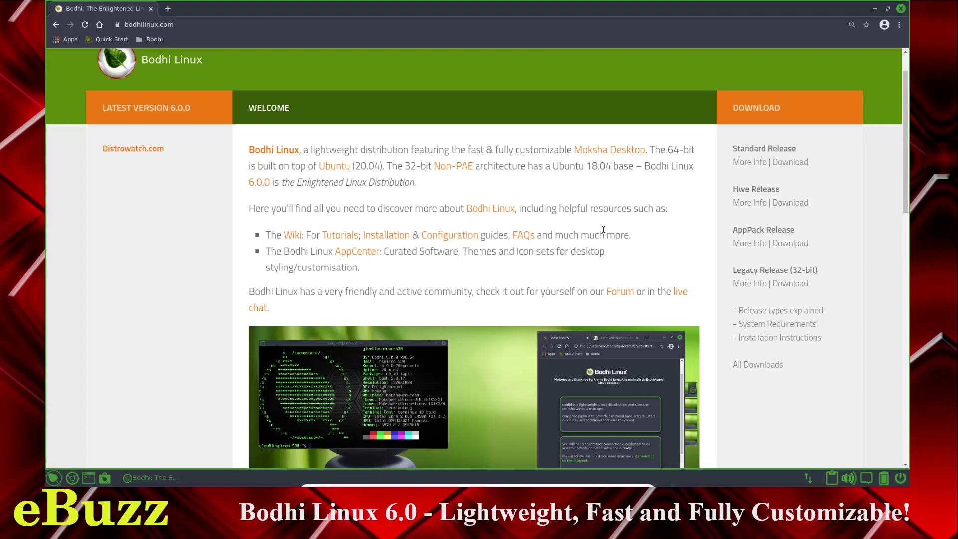
scroll(603, 229, down, 1)
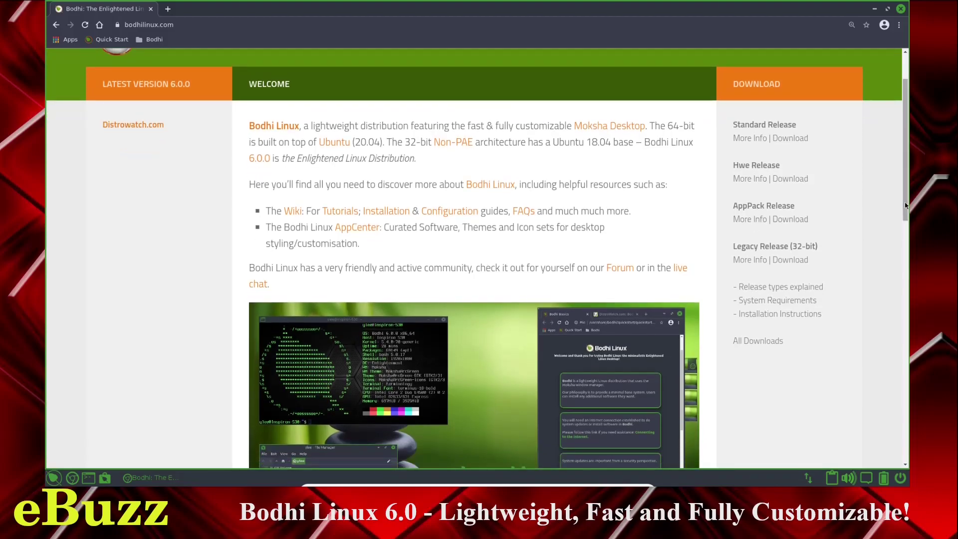
mouse_move(906, 205)
mouse_down()
mouse_move(906, 247)
mouse_move(905, 193)
mouse_up()
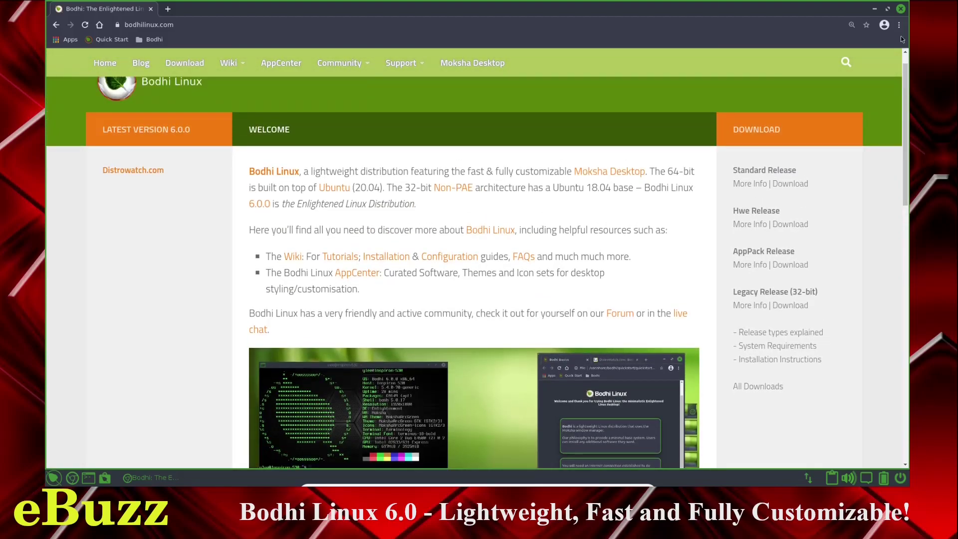
click(898, 25)
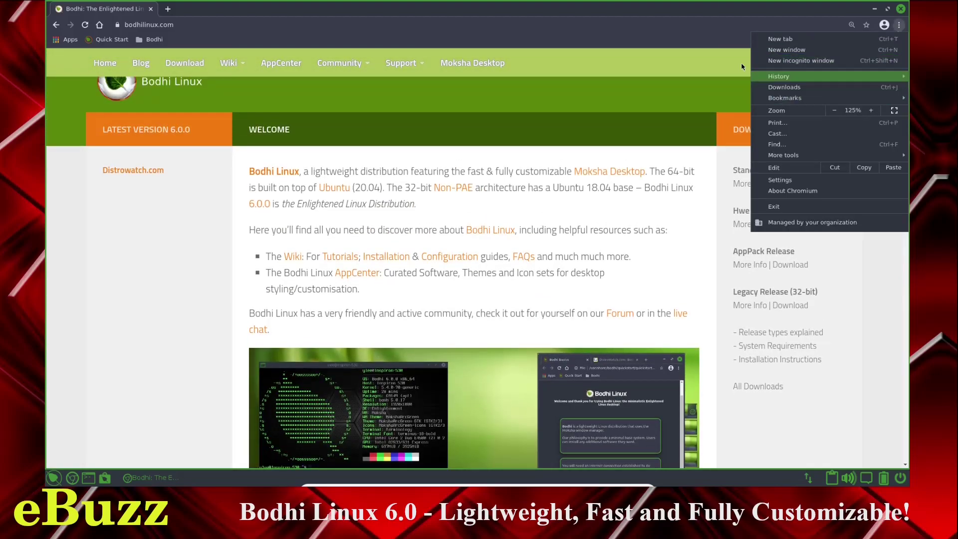
click(719, 44)
drag(906, 135, 908, 324)
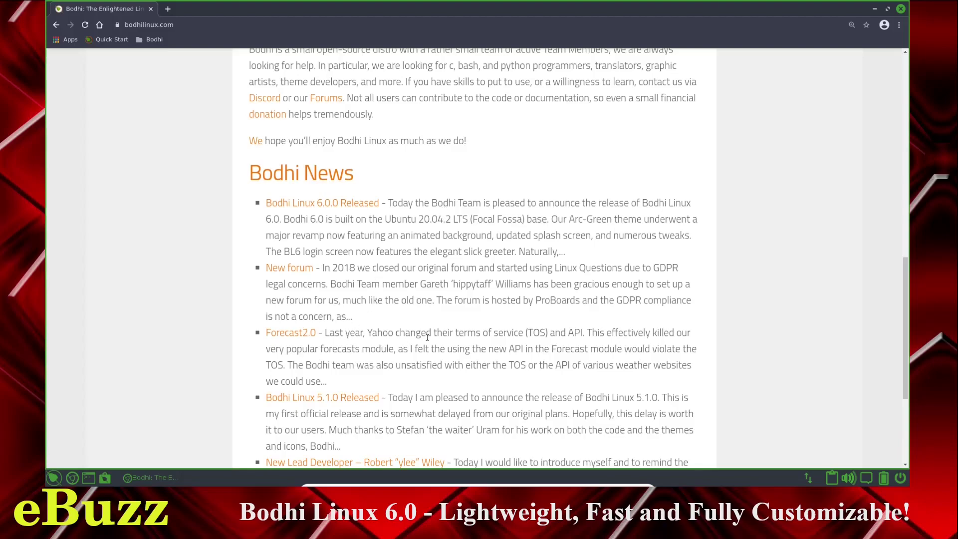
- Scroll the page a little more, then close the Chromium window
scroll(834, 240, down, 1)
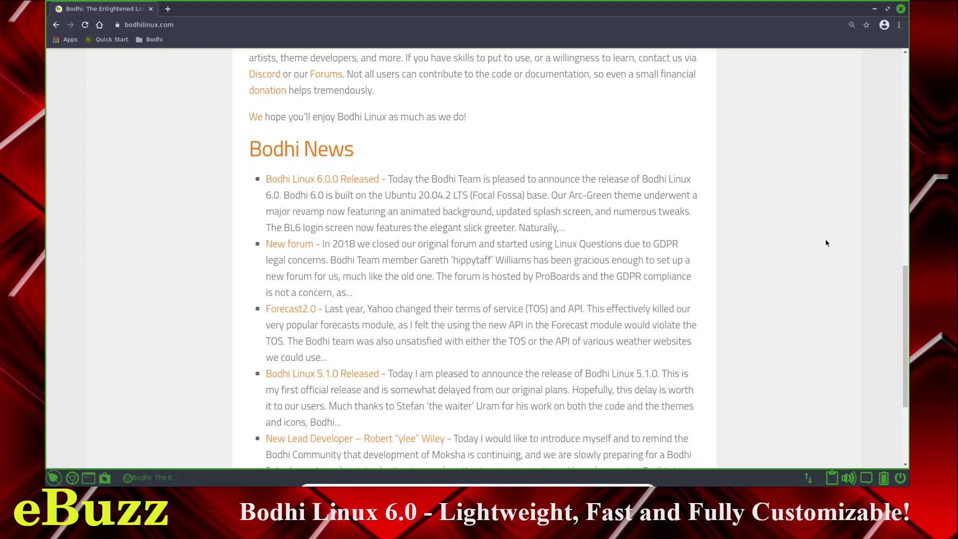
scroll(897, 109, up, 10)
scroll(897, 109, up, 2)
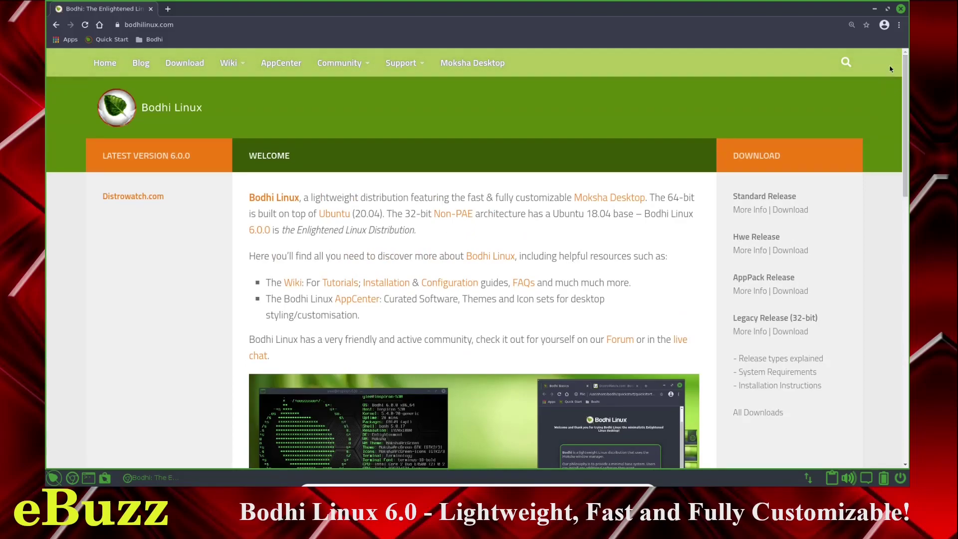
click(901, 8)
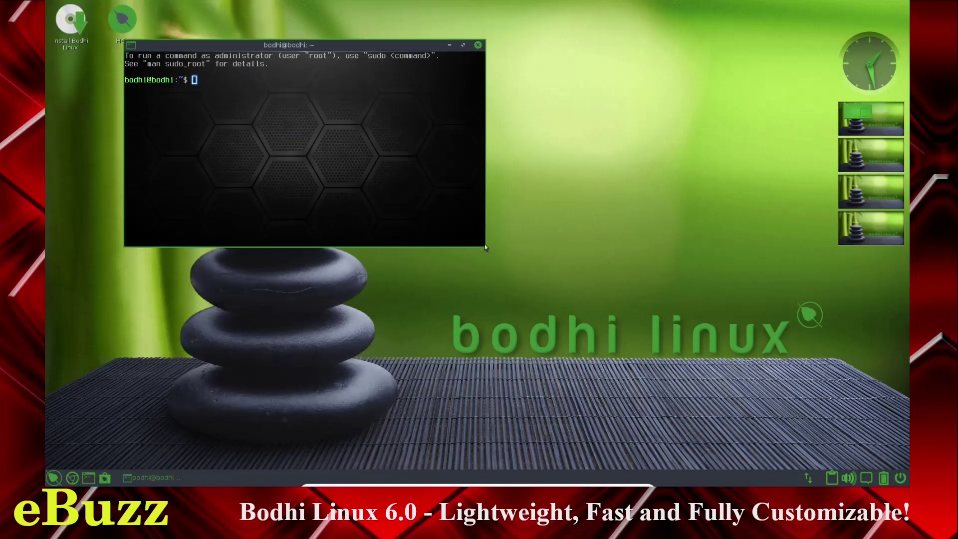
- Run htop in Terminology and maximize the terminal to fill the screen
text(htop)
key(Return)
click(463, 45)
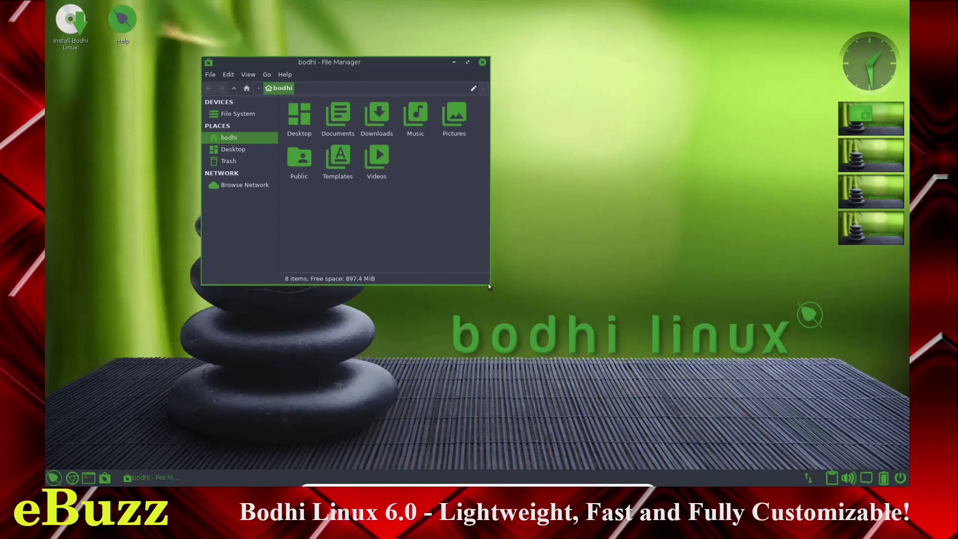
- Enlarge and raise the Thunar window, then add Documents and Downloads as Places shortcuts
drag(488, 283, 720, 421)
drag(511, 63, 508, 41)
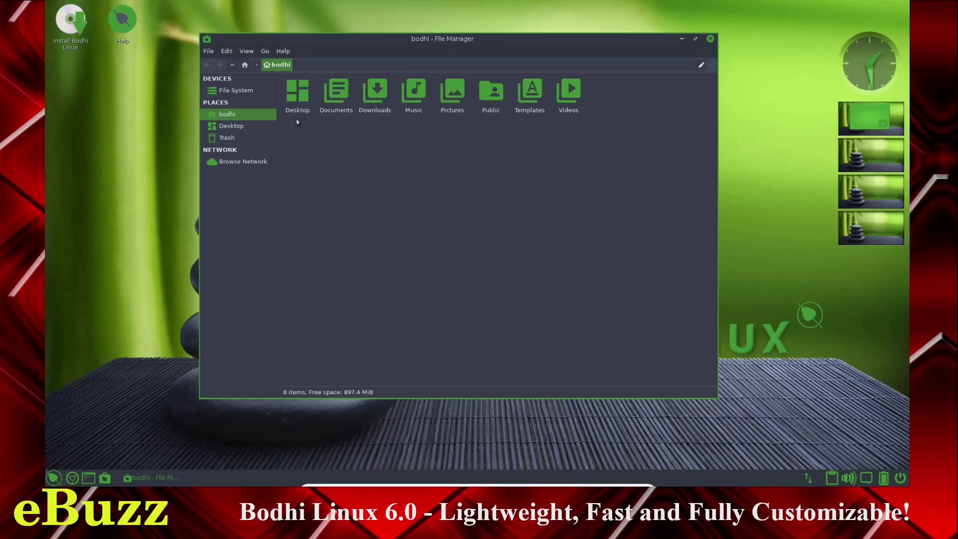
drag(335, 91, 240, 144)
drag(375, 91, 235, 159)
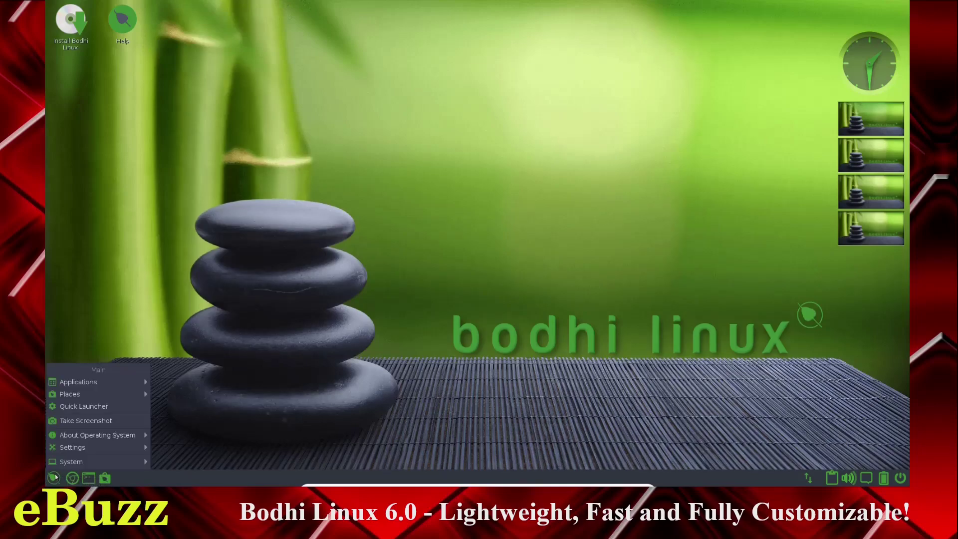
- Navigate the main menu to Applications > Preferences to reveal Software & Updates
mouse_move(104, 382)
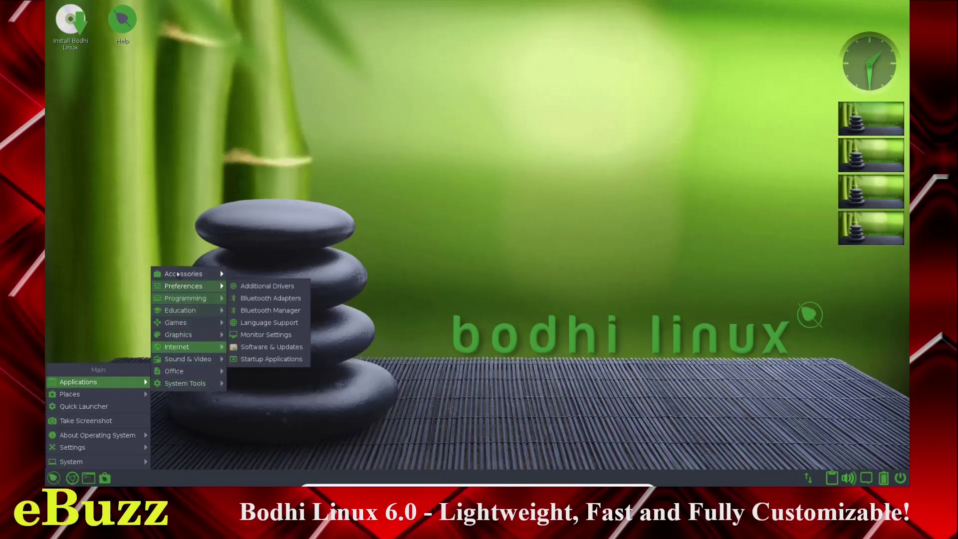
mouse_move(179, 274)
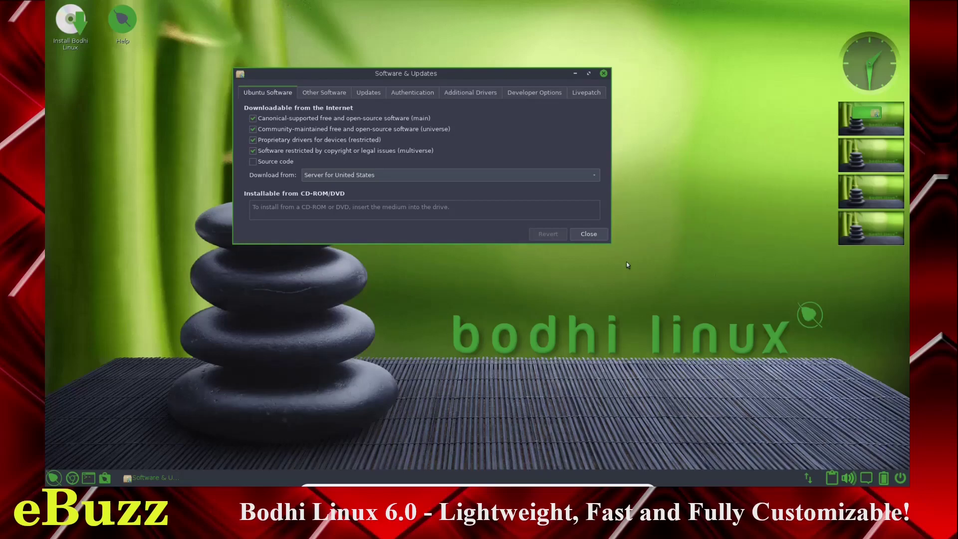
- Enlarge Software & Updates, view Other Software through Livepatch tabs, then close it
drag(611, 244, 763, 377)
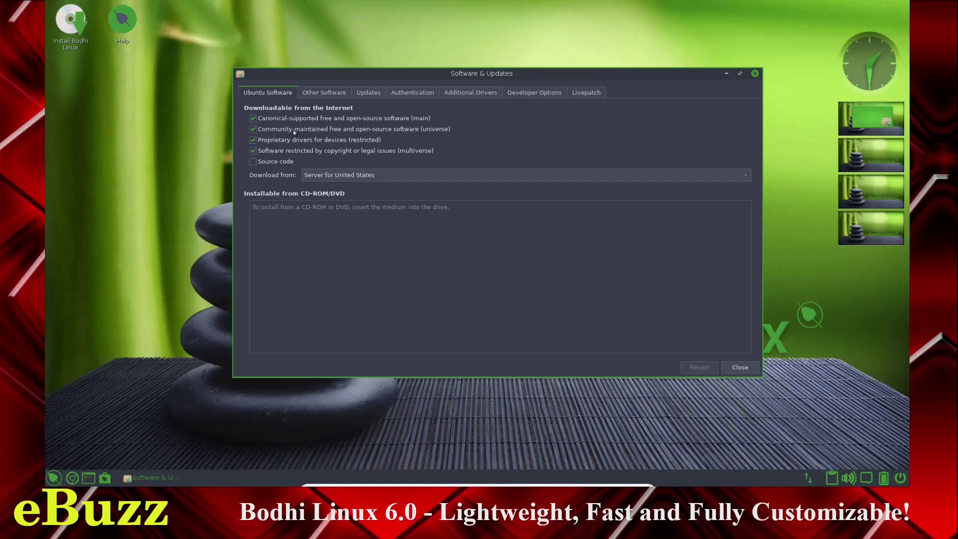
click(325, 94)
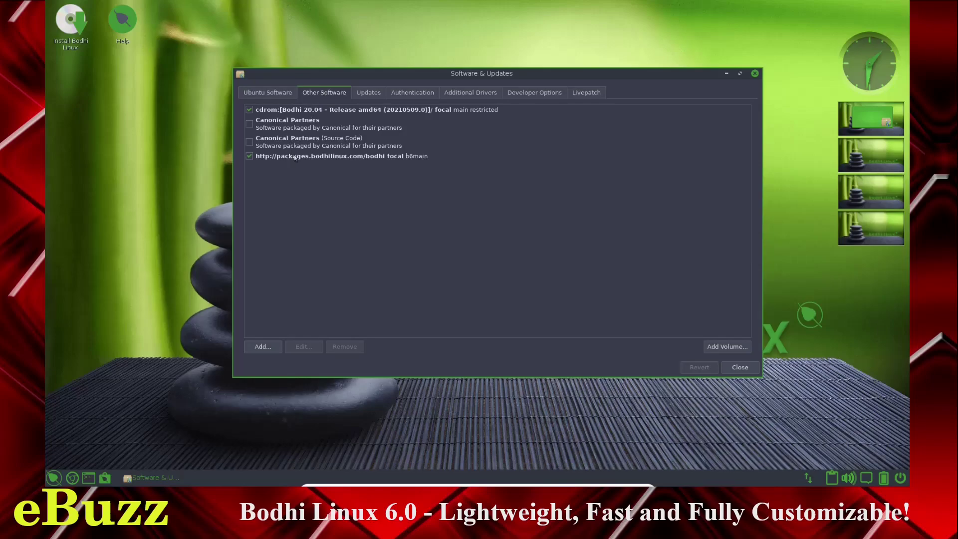
click(408, 93)
click(462, 93)
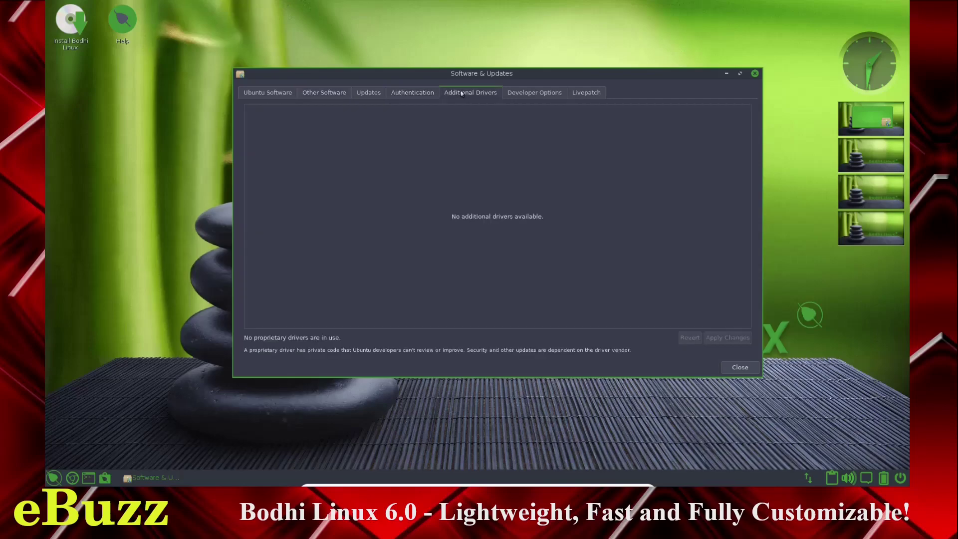
click(534, 93)
click(595, 92)
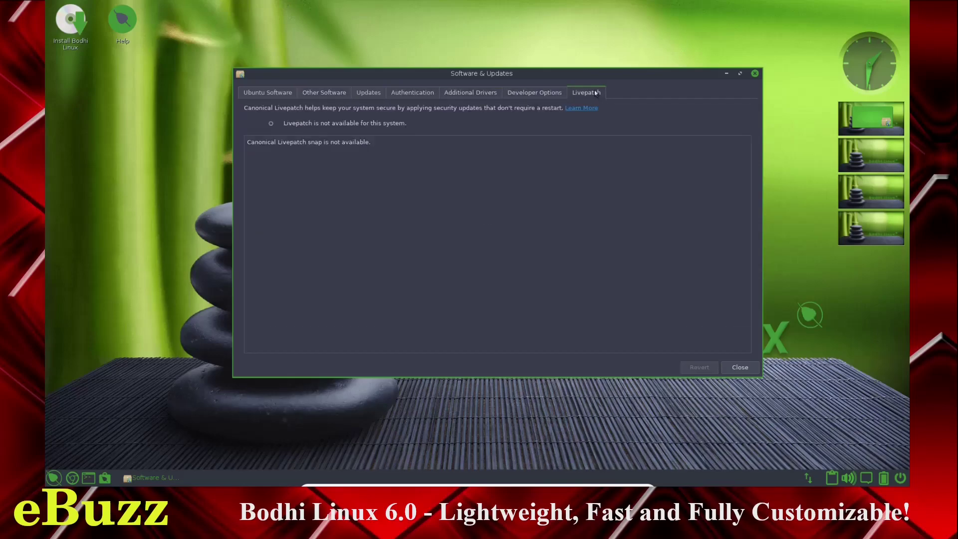
click(755, 74)
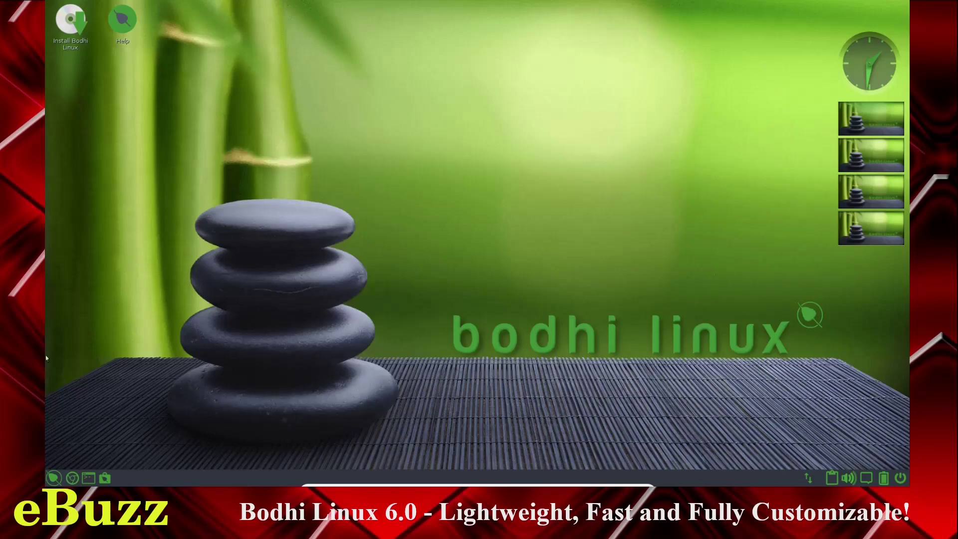
- Open the Bodhi main menu and bring up Applications > System Tools
click(53, 478)
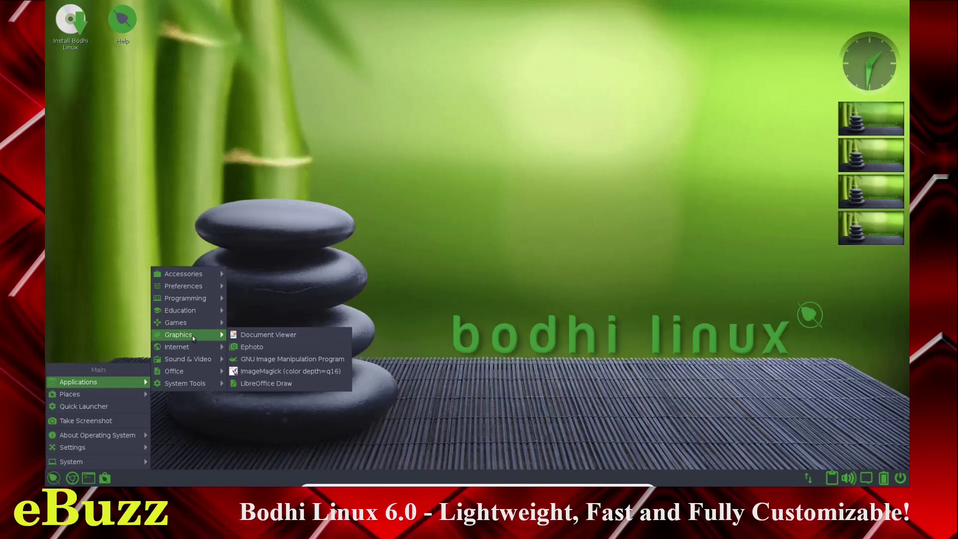
mouse_move(195, 350)
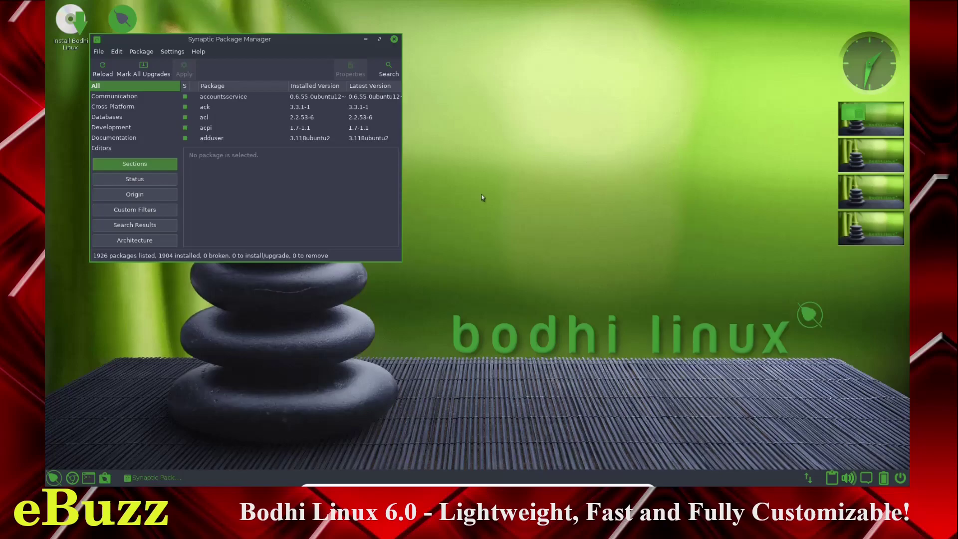
- Centre the Synaptic window and reload package information to list 66190 packages
drag(305, 44, 420, 107)
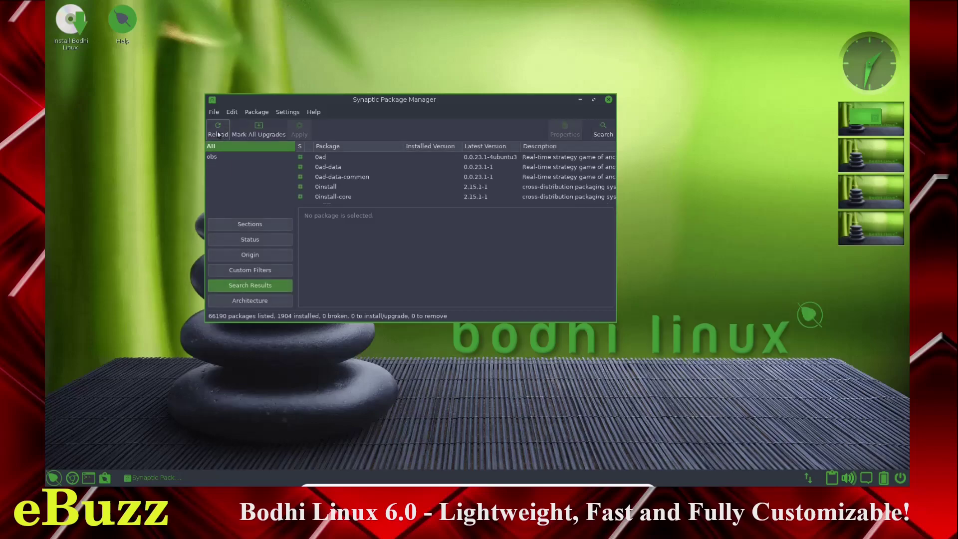
click(218, 132)
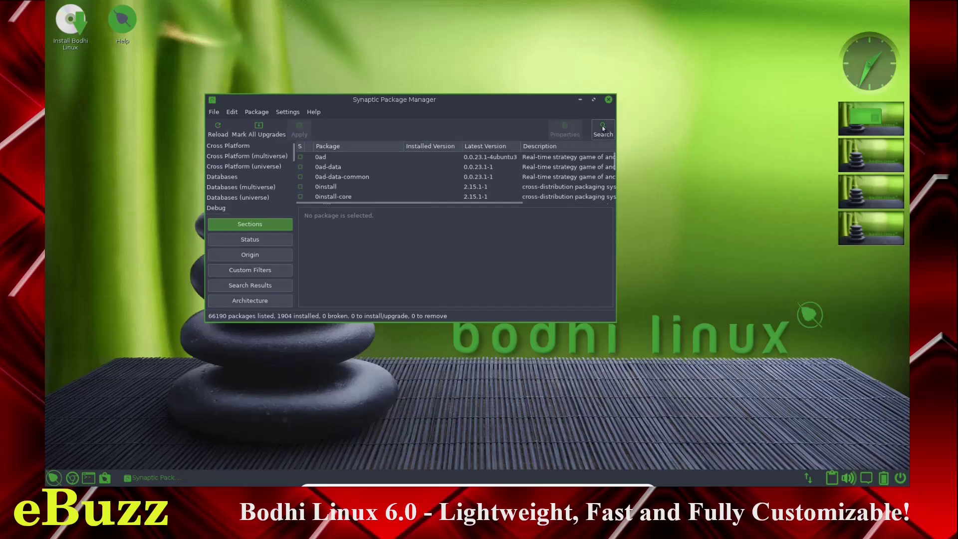
- Close Synaptic and launch Timeshift from Applications > System Tools in the main menu
click(609, 100)
click(53, 478)
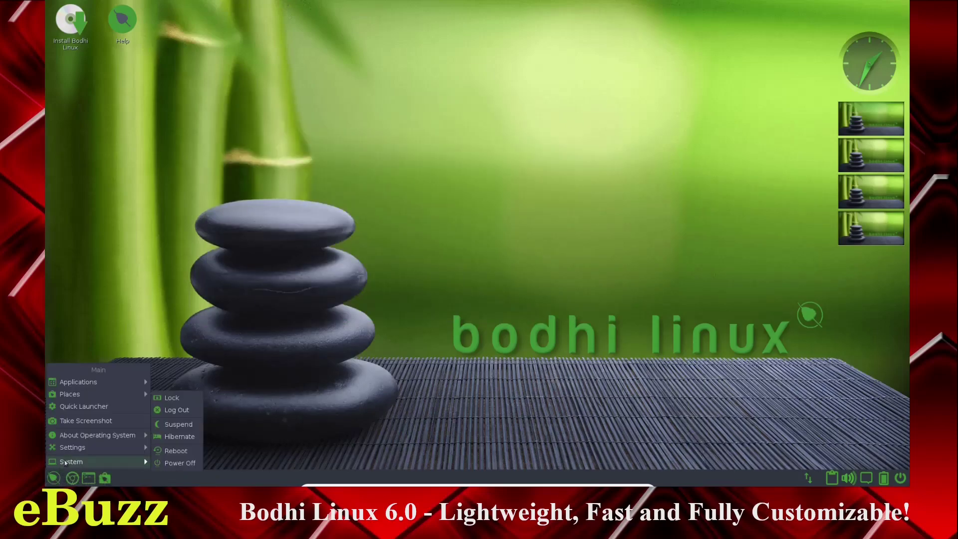
mouse_move(105, 383)
mouse_move(170, 384)
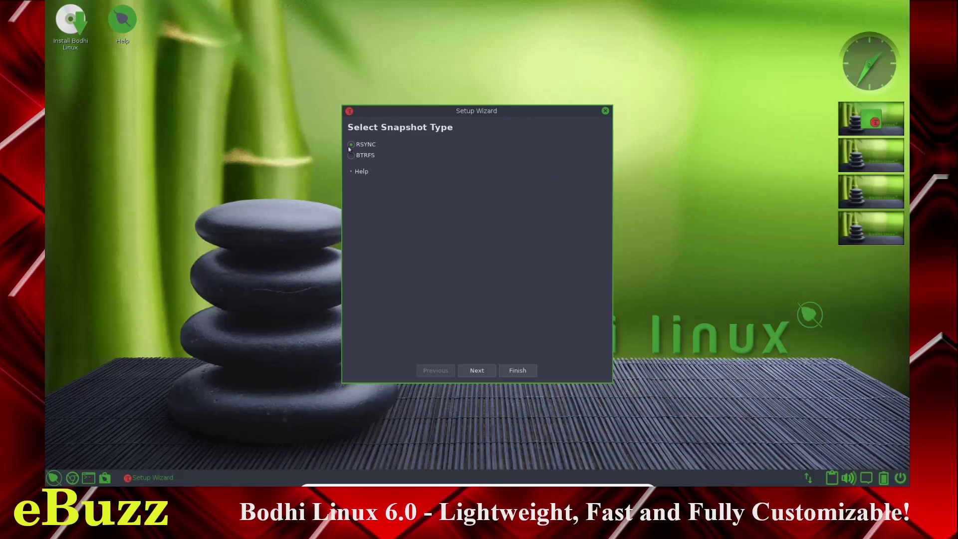
- Expand the Setup Wizard's Help text explaining RSYNC snapshots
click(350, 172)
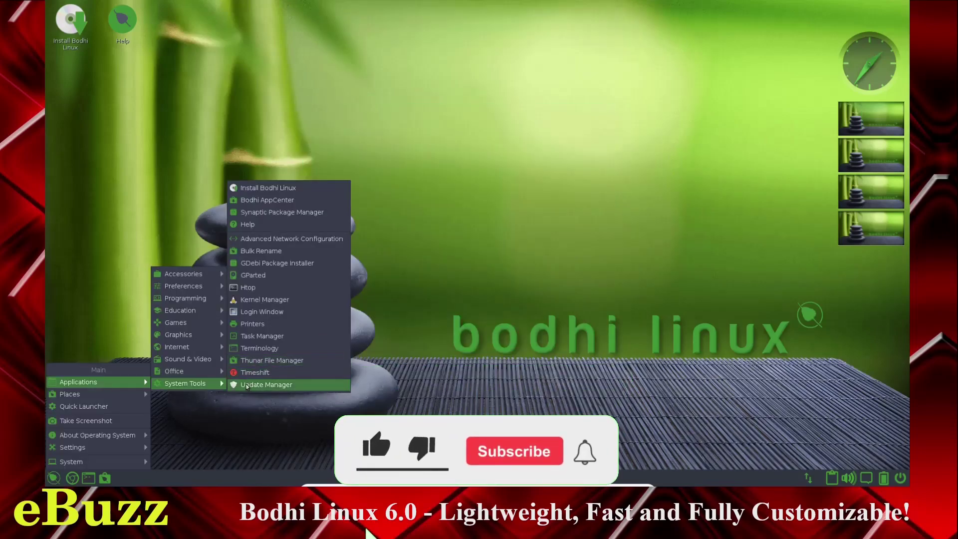
- Open the Quick Launcher and cycle through its Applications, Settings, Plugins and All views
click(123, 408)
click(450, 288)
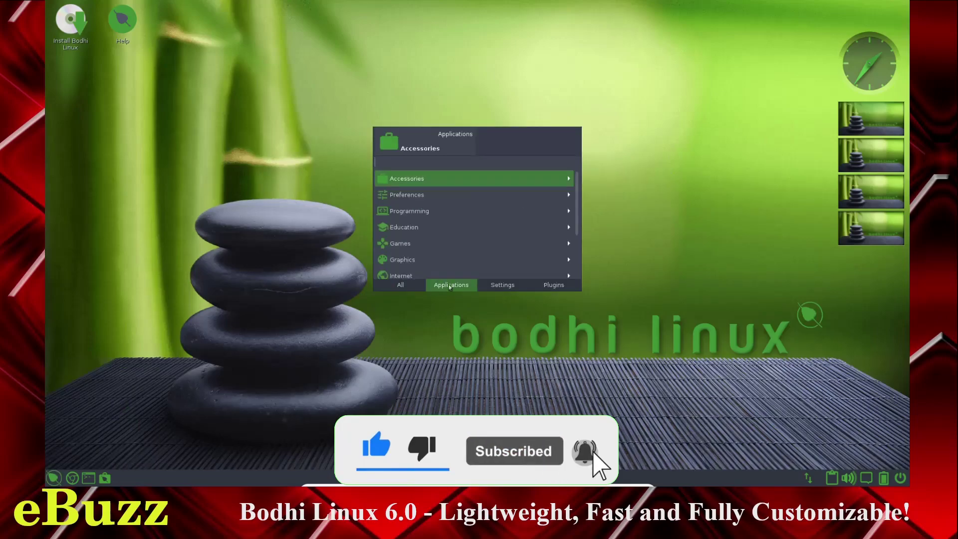
click(501, 285)
click(553, 285)
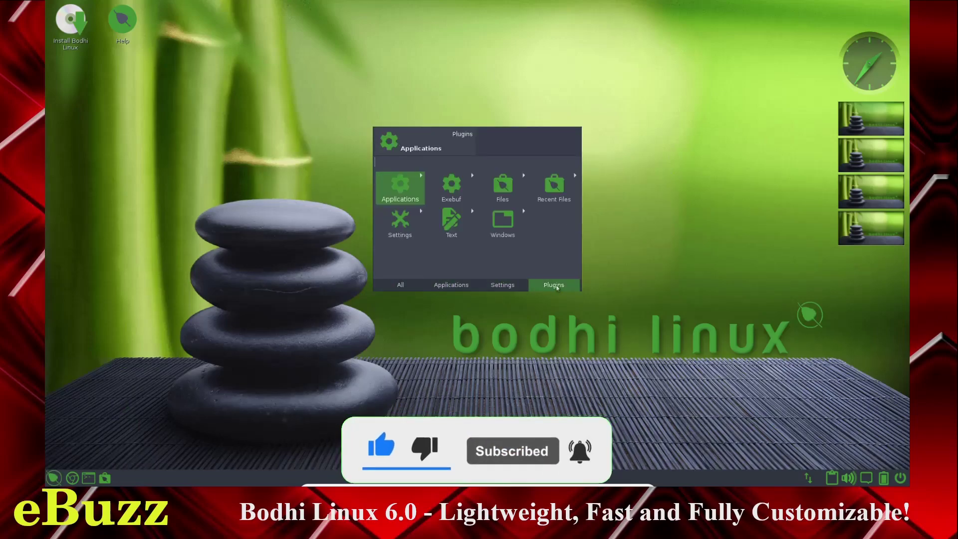
click(402, 289)
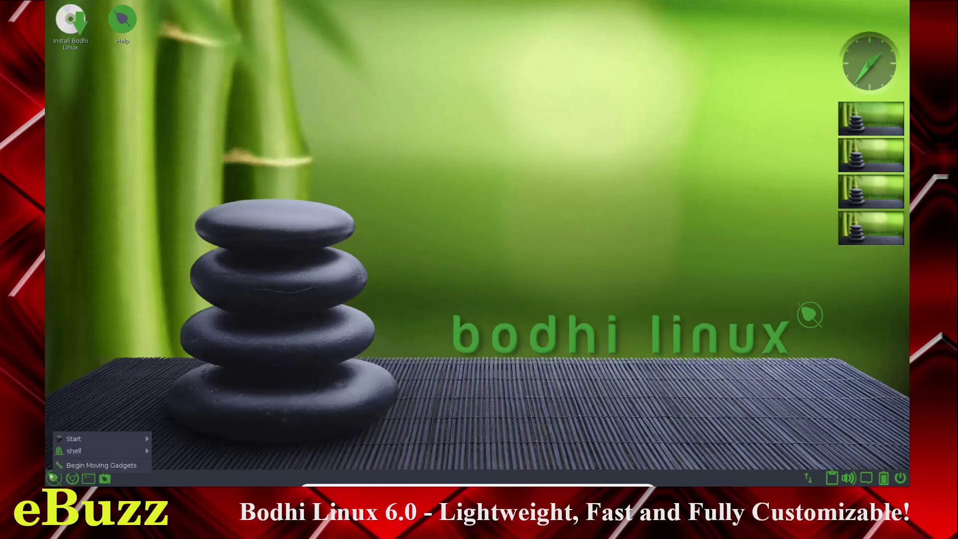
- Move the shelf to the right screen edge using its Orientation setting
mouse_move(90, 439)
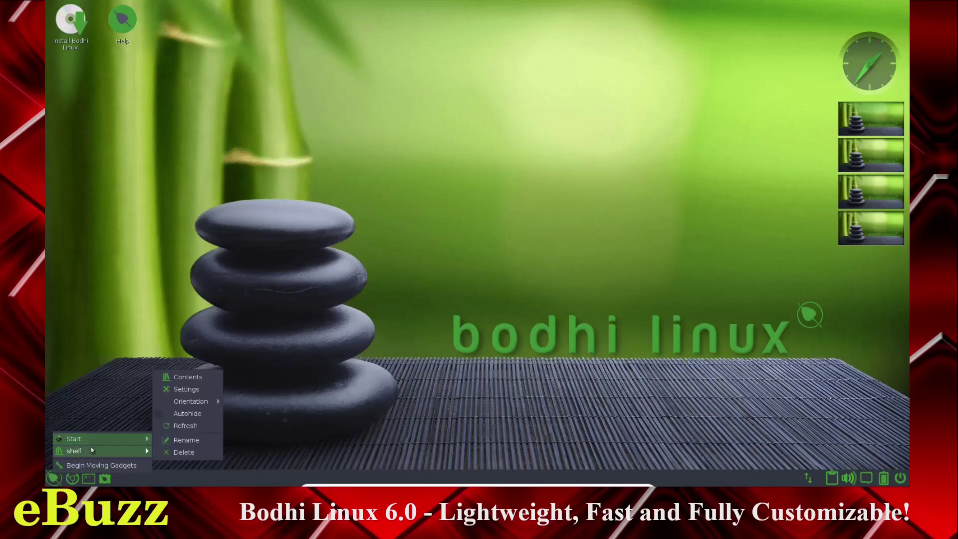
mouse_move(193, 400)
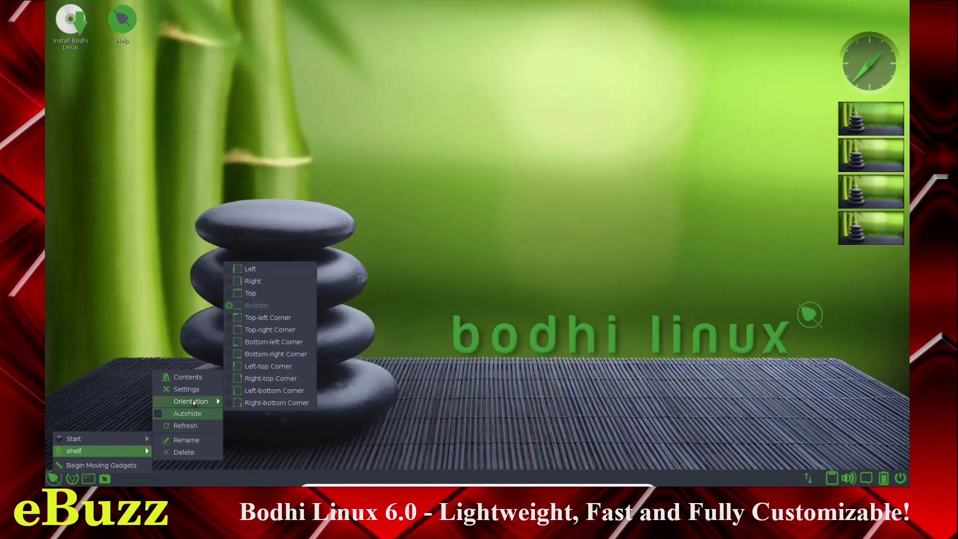
click(236, 286)
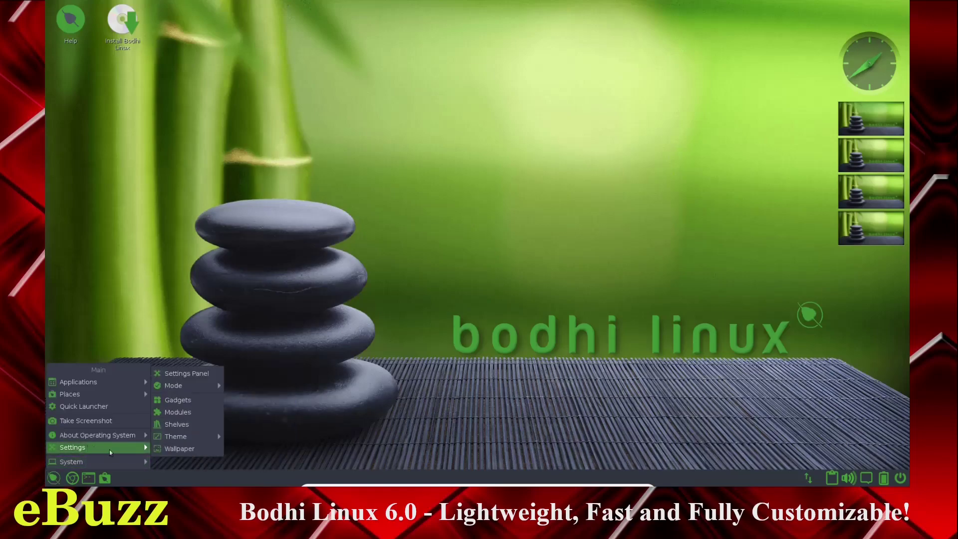
- Apply the MokshaArcDark theme, then switch to the MokshaBlueElectric theme
mouse_move(183, 439)
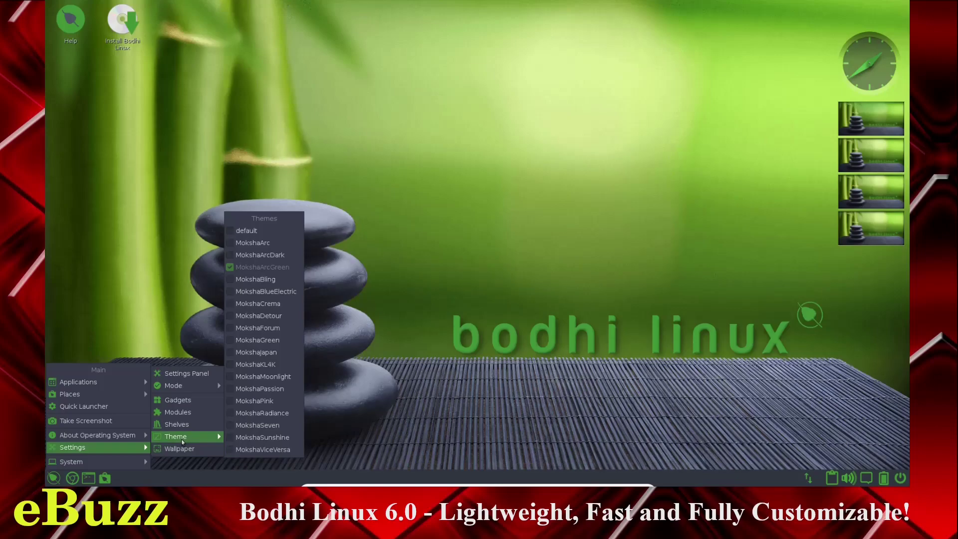
click(234, 256)
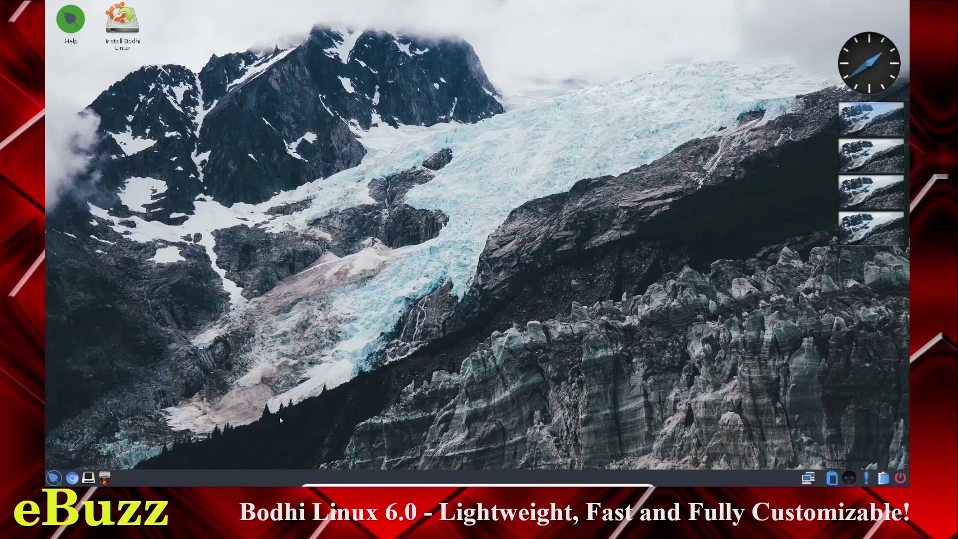
click(53, 478)
mouse_move(96, 449)
mouse_move(174, 437)
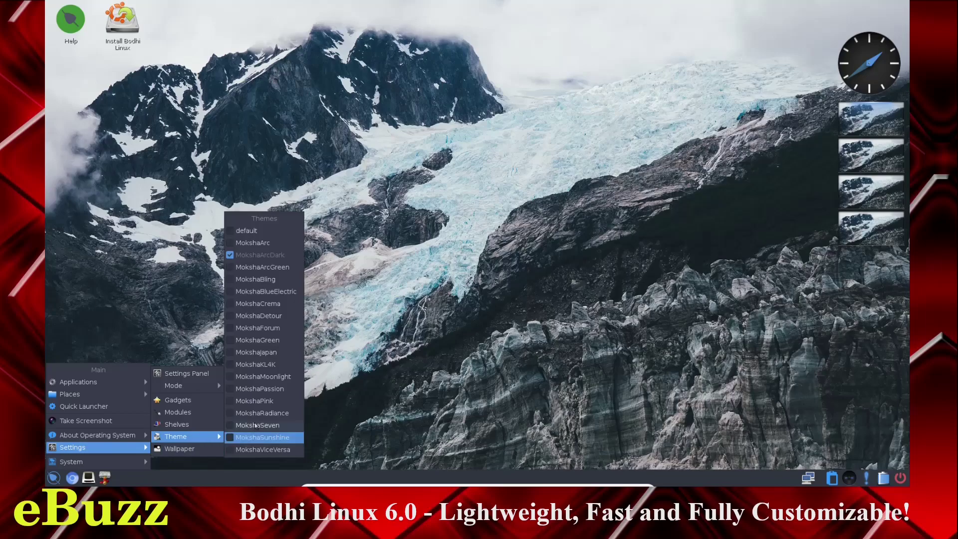
click(231, 293)
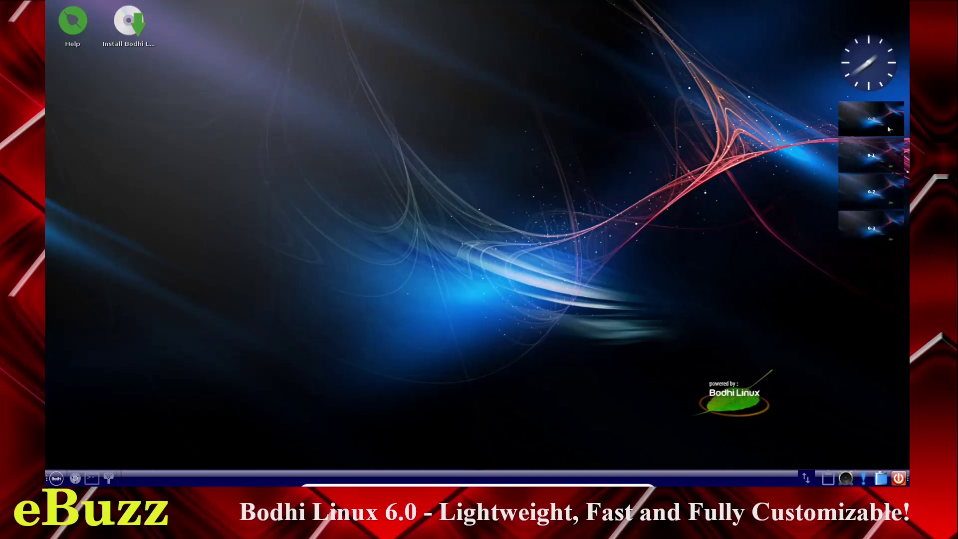
click(322, 174)
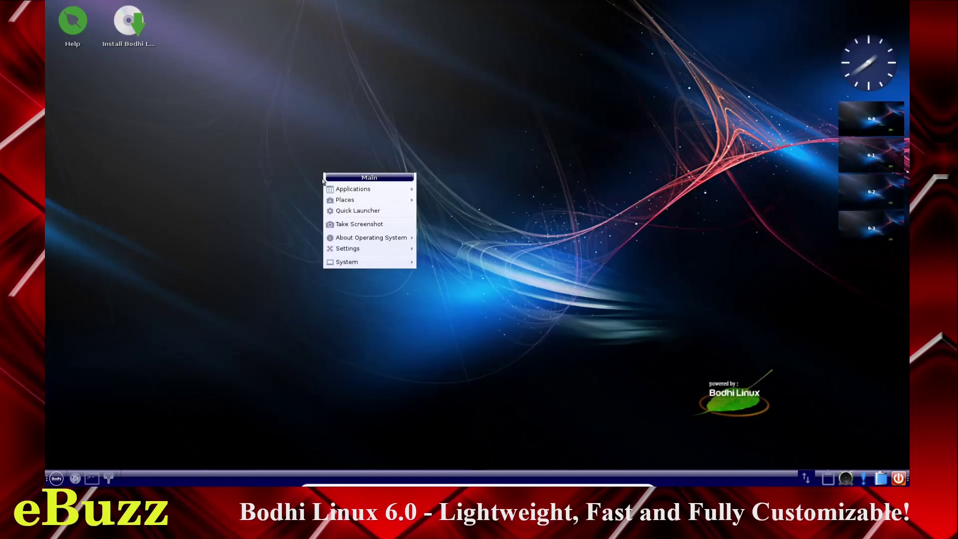
click(247, 214)
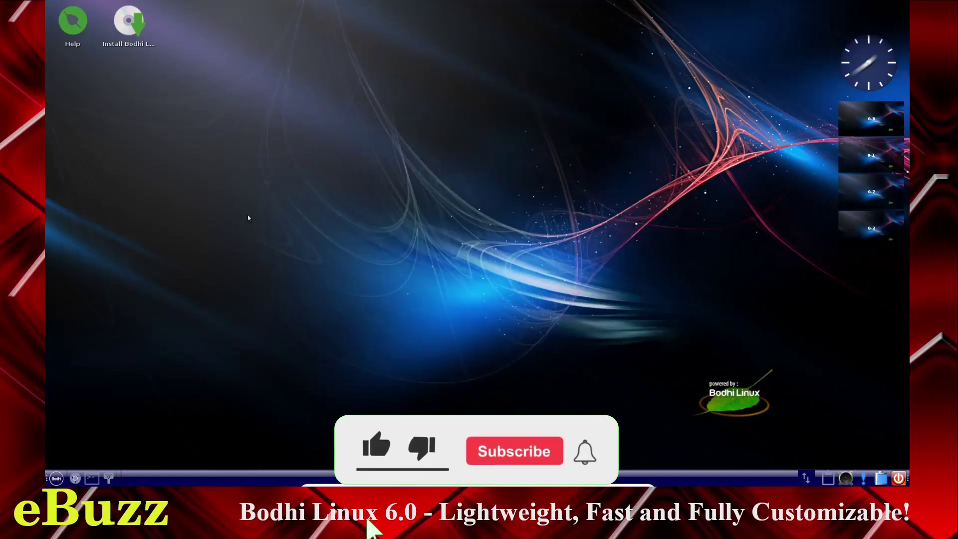